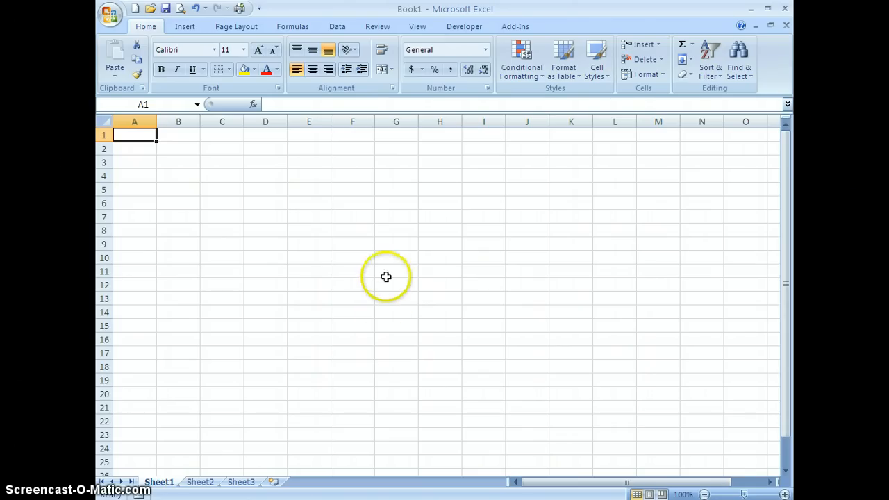
Save the blank workbook as Spreadsheet Formatting.xlsx in the network user folder on the H: drive.
click(110, 21)
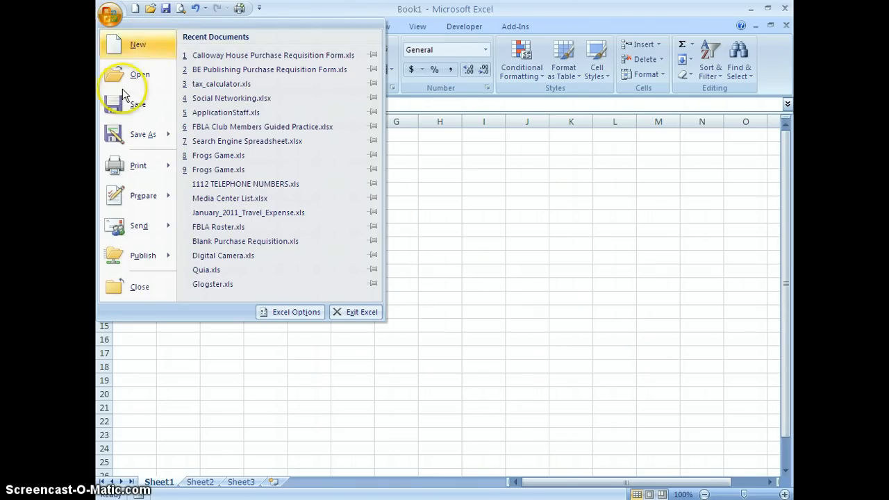
click(142, 134)
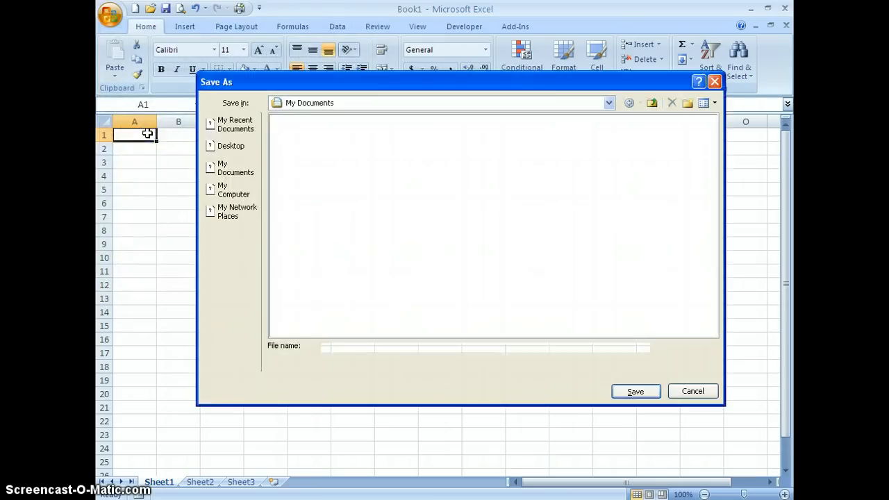
click(607, 103)
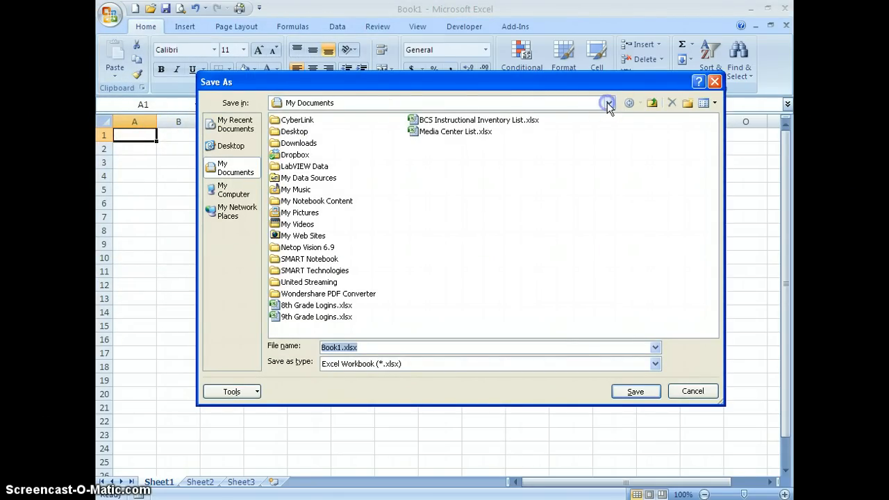
click(321, 170)
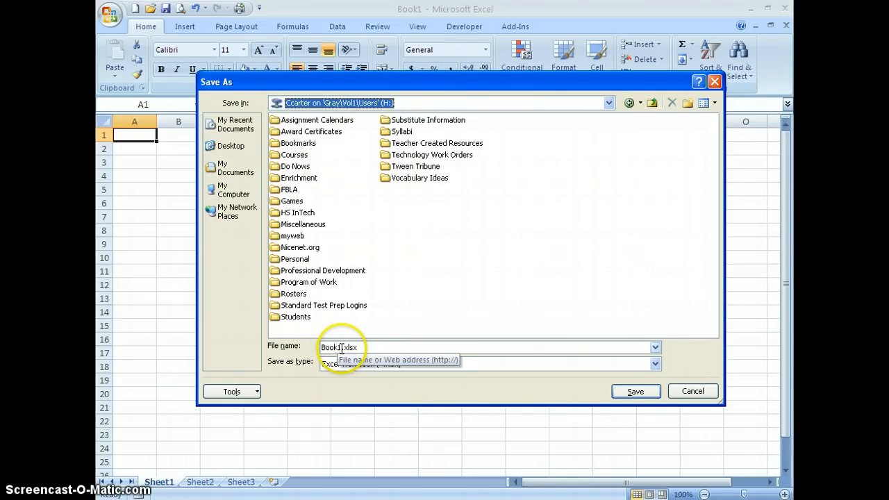
drag(340, 347, 322, 347)
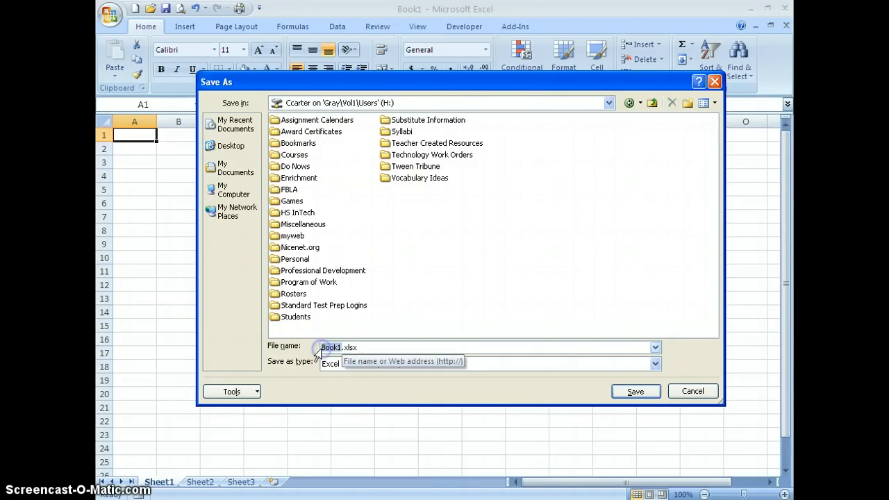
text(Spreadsheet Formatting)
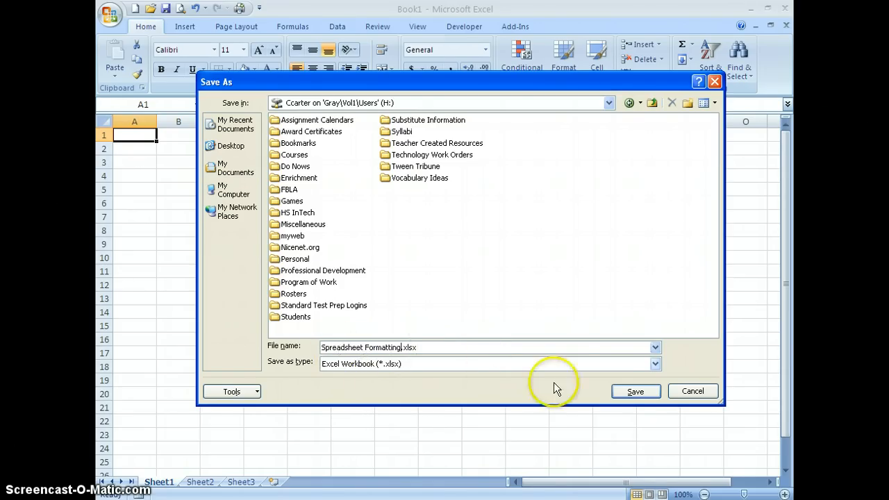
click(638, 395)
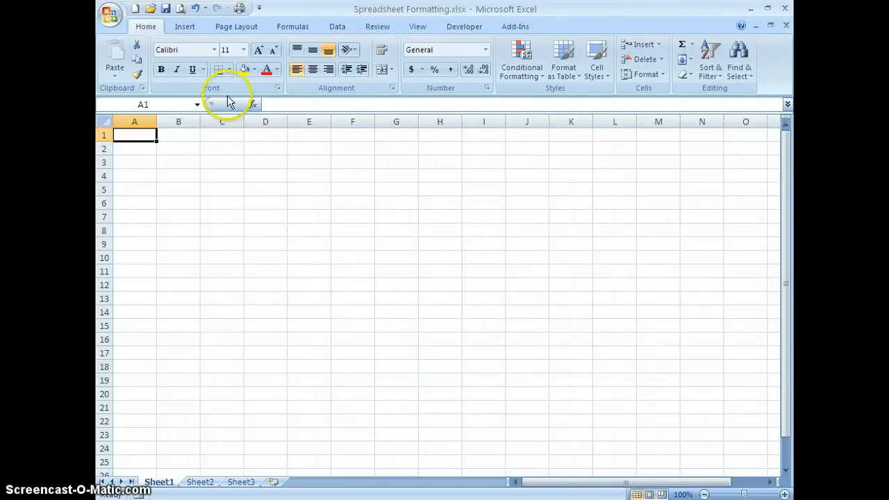
Add a page header with the teacher's name in the left section and the current date in the center section.
click(185, 28)
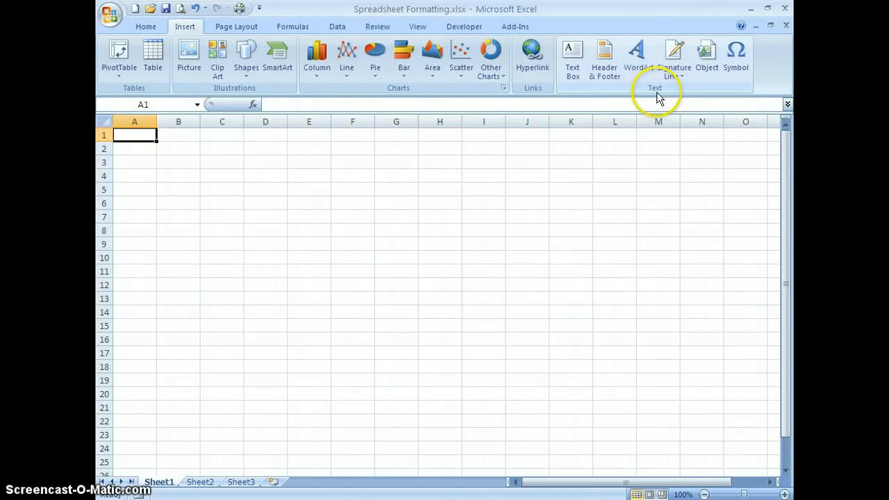
click(609, 74)
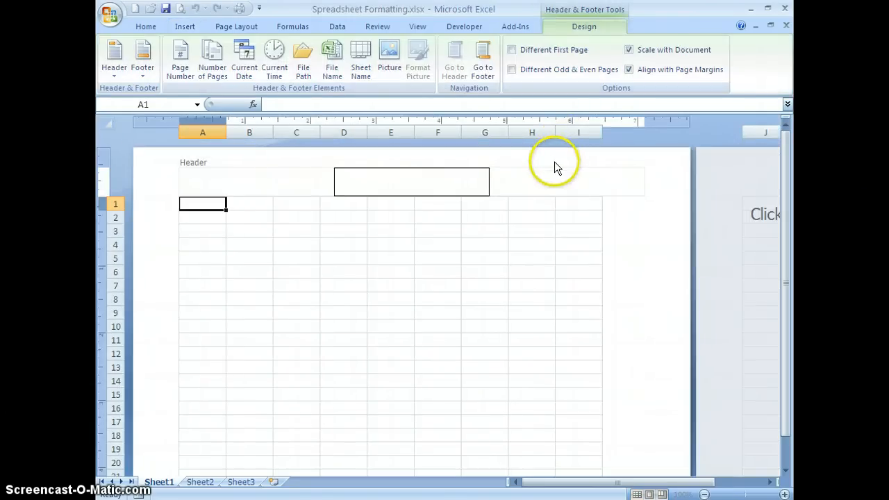
click(410, 182)
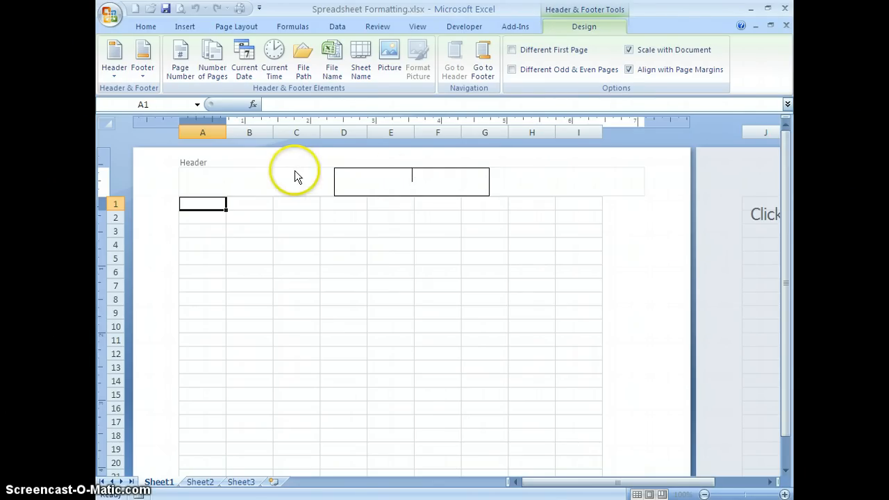
click(252, 174)
key(Tab)
key(Tab)
click(257, 175)
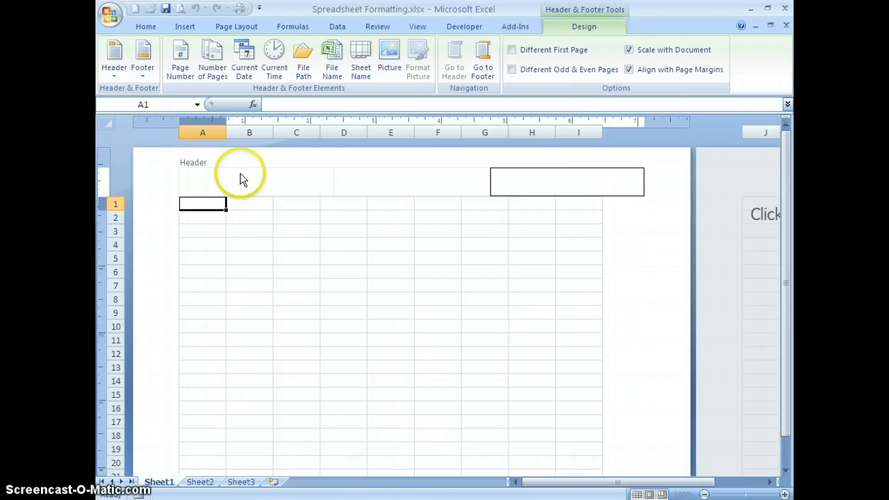
click(240, 174)
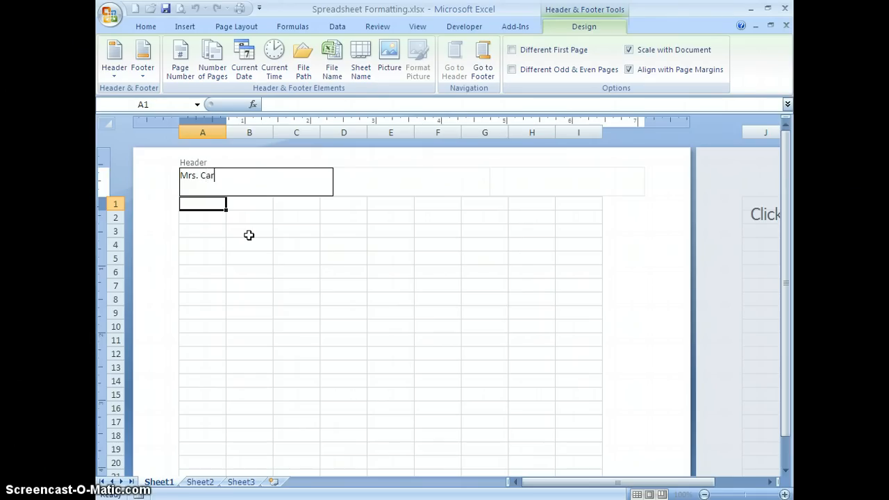
click(391, 177)
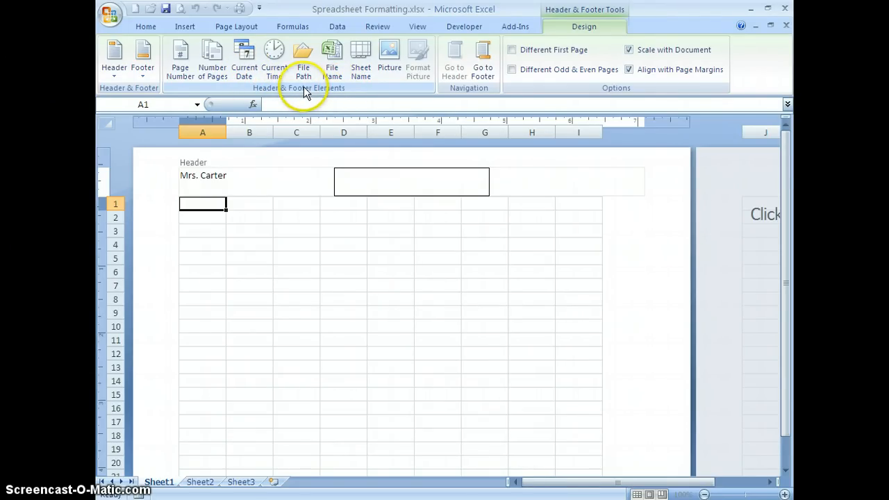
click(243, 70)
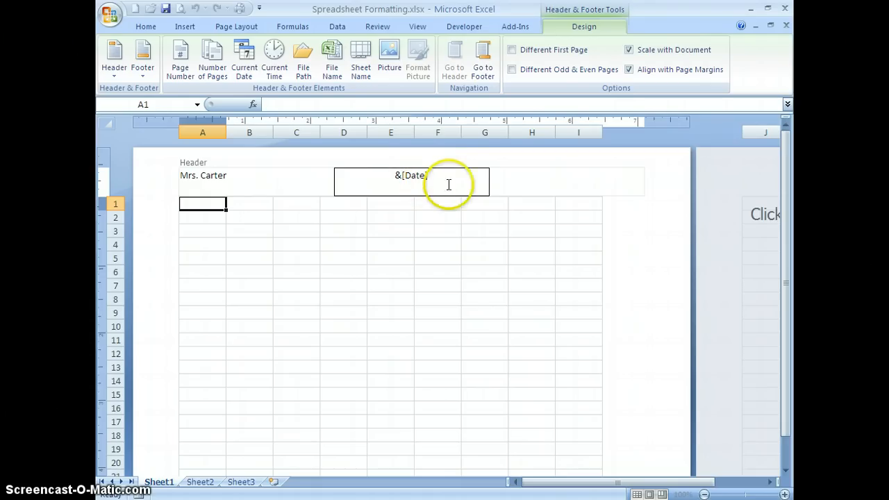
Insert the file name in the right header section and return the sheet to Normal view.
click(567, 180)
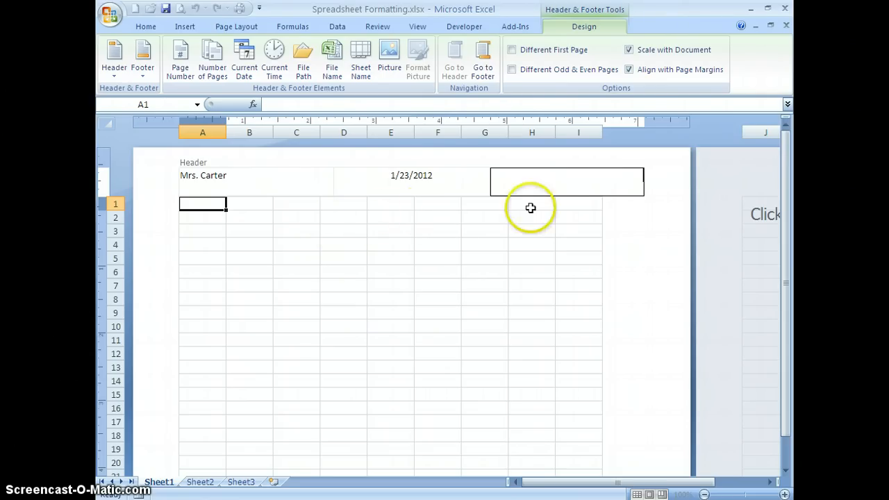
click(603, 176)
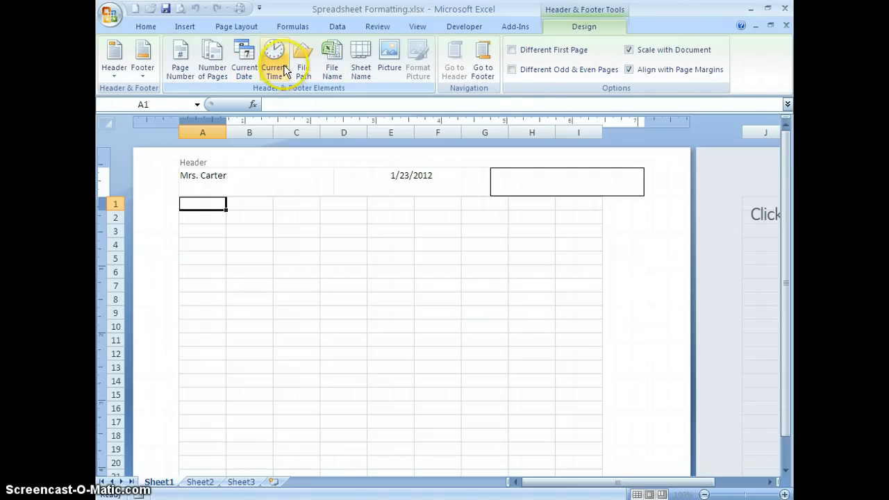
click(333, 70)
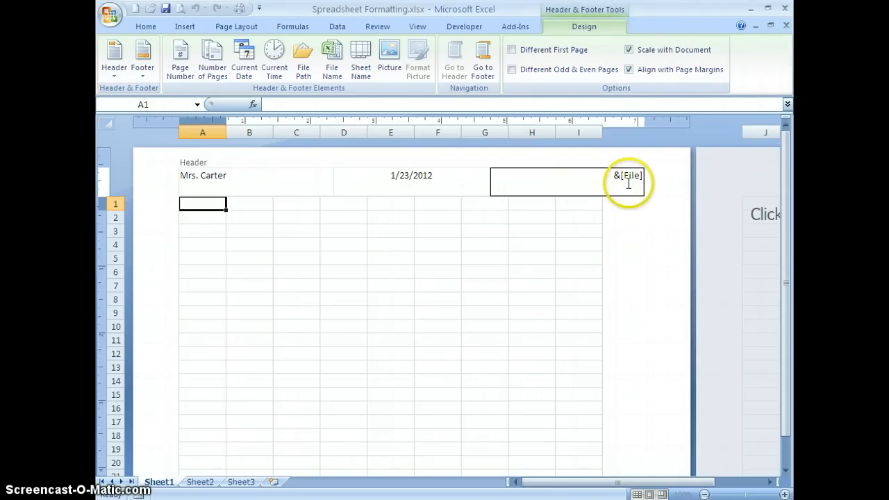
click(457, 217)
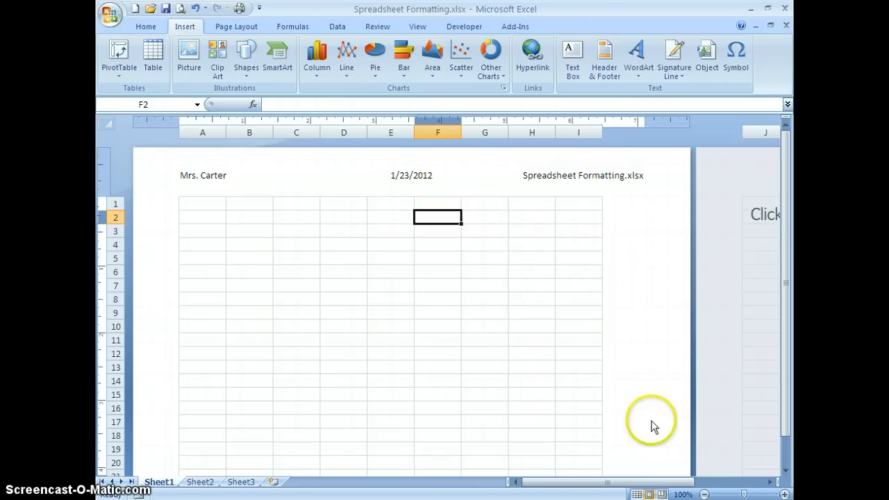
click(636, 494)
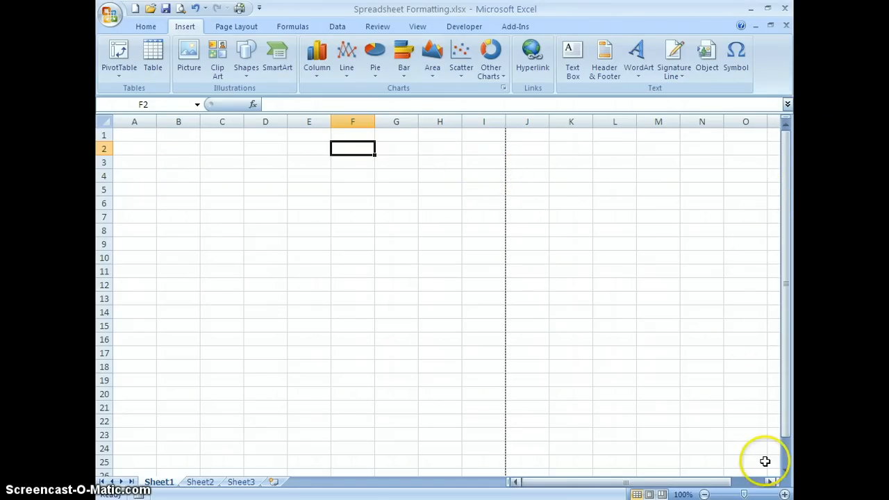
Enter the title INVOICE in cell A1 and make it bold.
drag(744, 494, 751, 493)
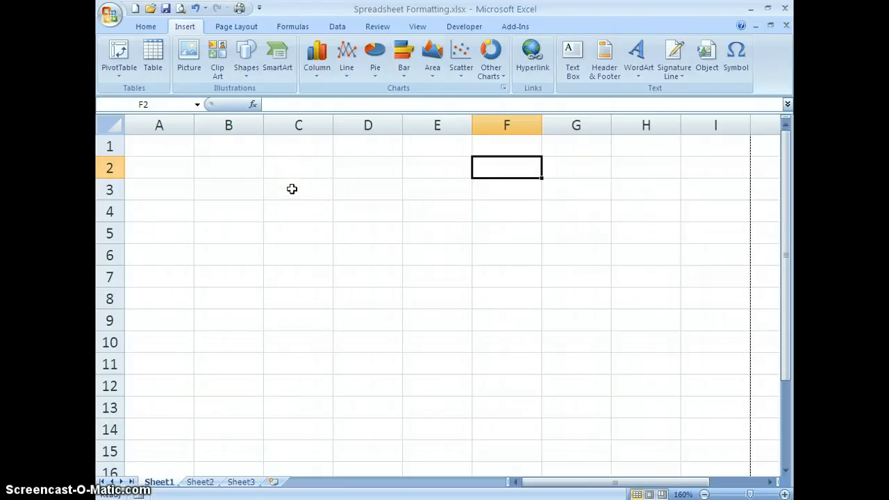
click(175, 146)
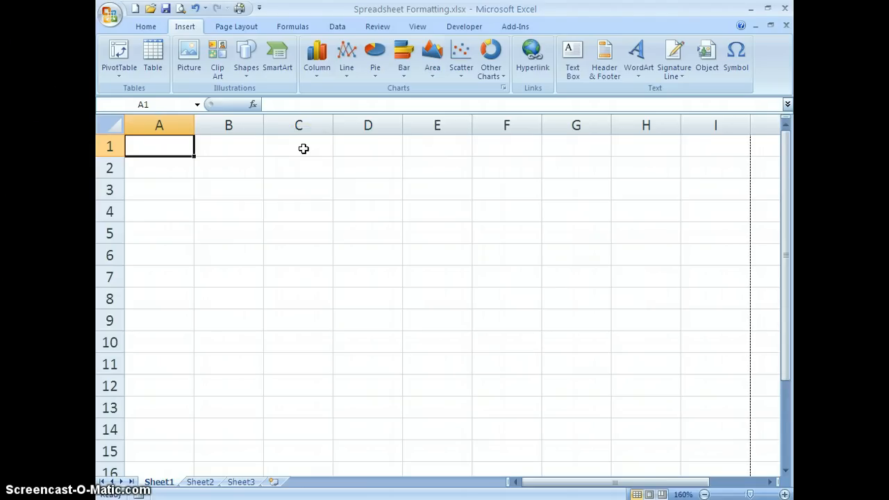
text(INVOICE)
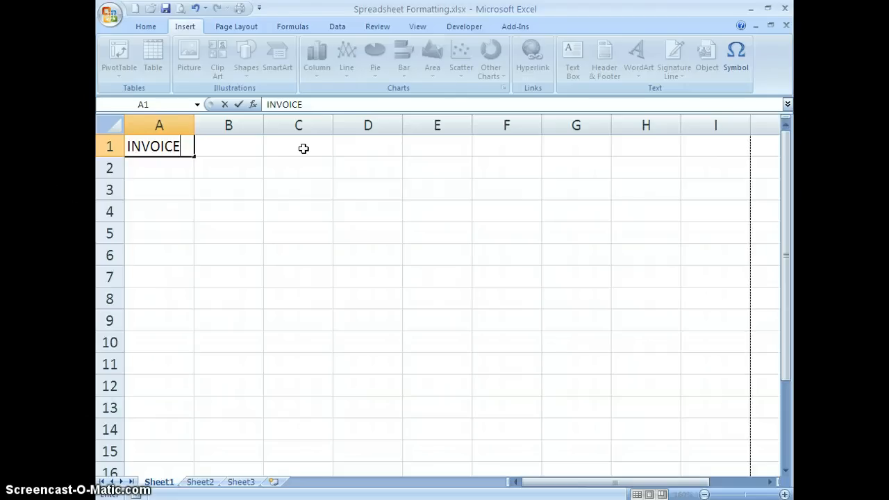
key(Tab)
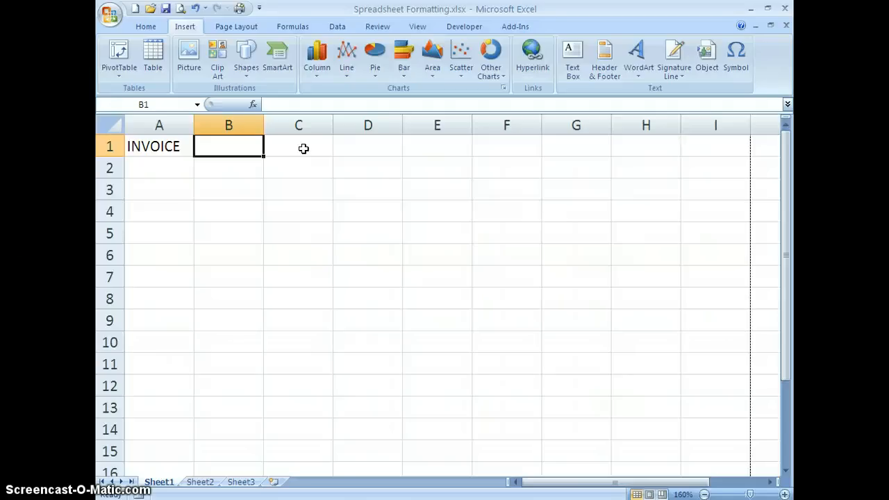
click(158, 146)
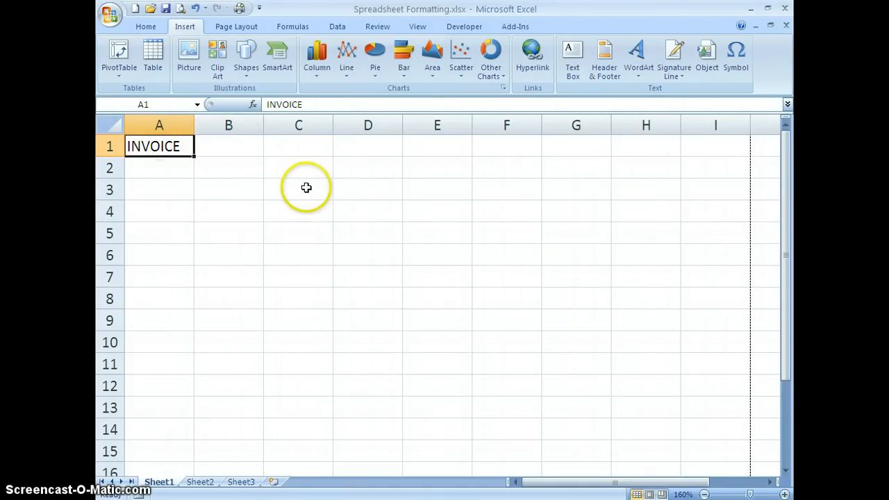
click(146, 27)
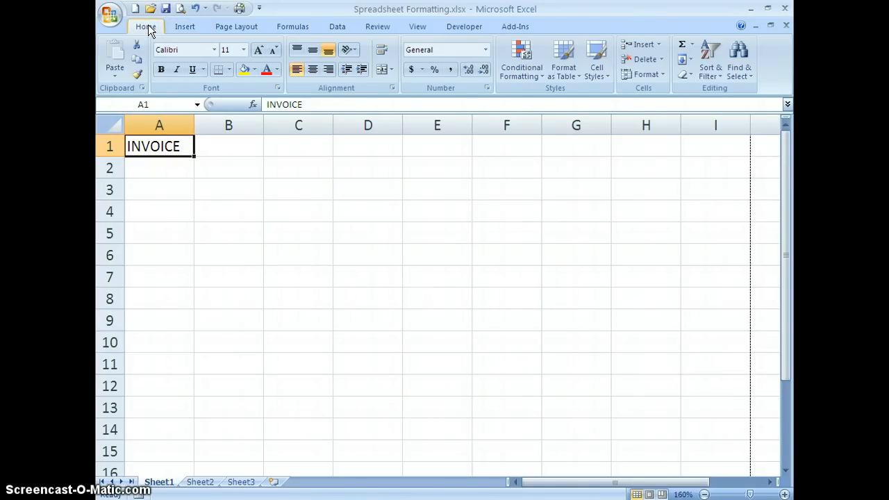
click(162, 70)
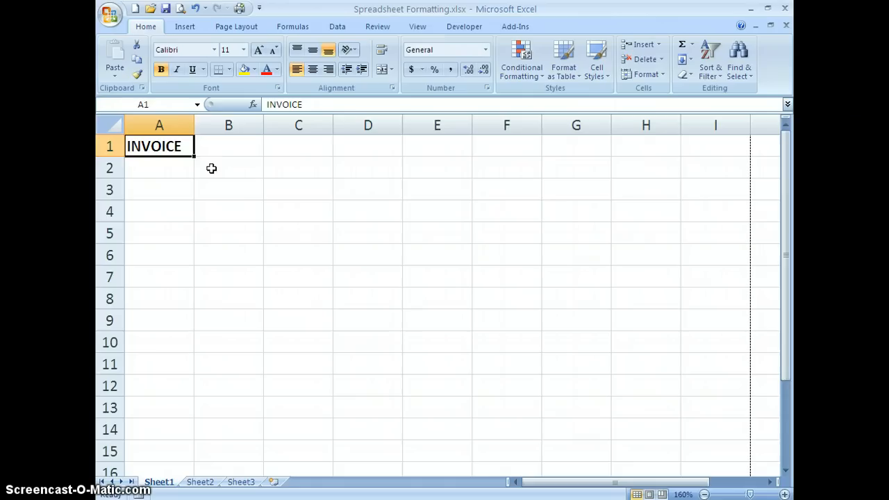
Enter the column headings Item #, Quantity, Unit and Description in cells A3 through D3.
click(209, 177)
click(162, 190)
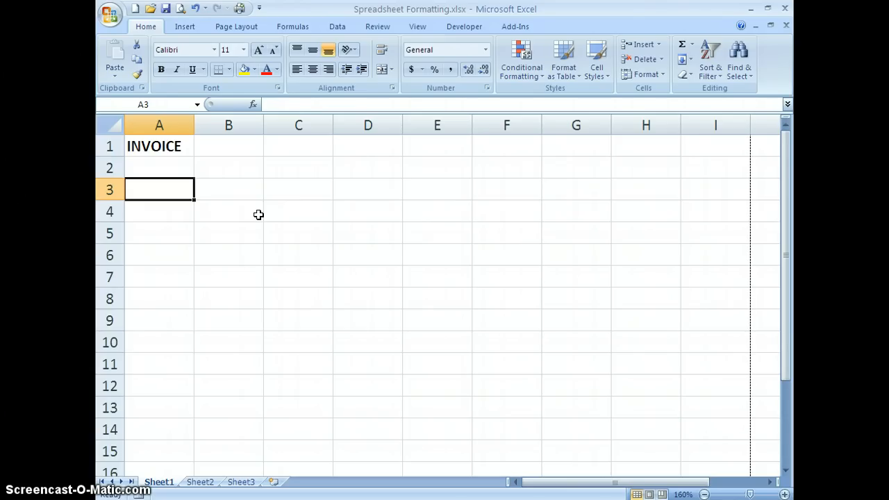
text(Item )
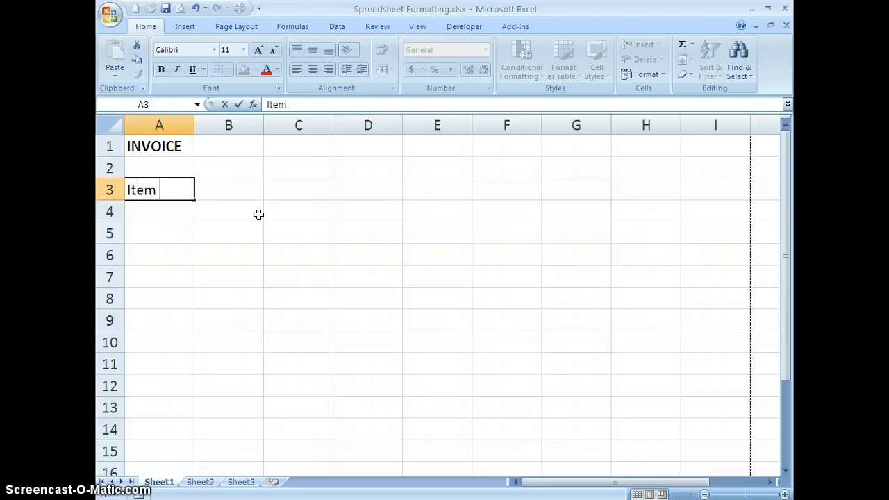
text(#)
key(Tab)
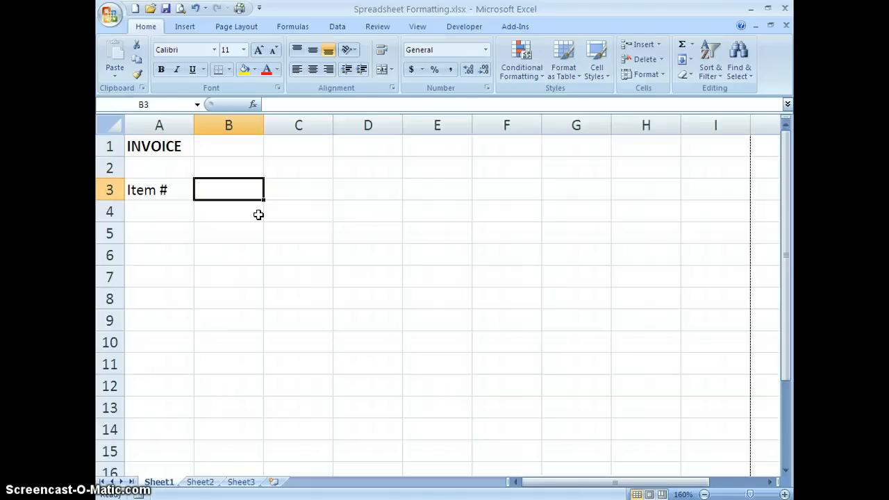
text(Quantity)
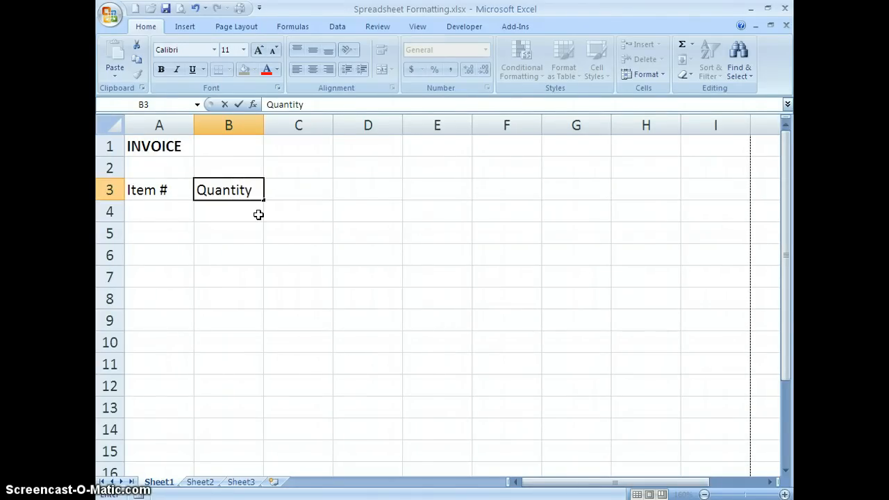
key(Tab)
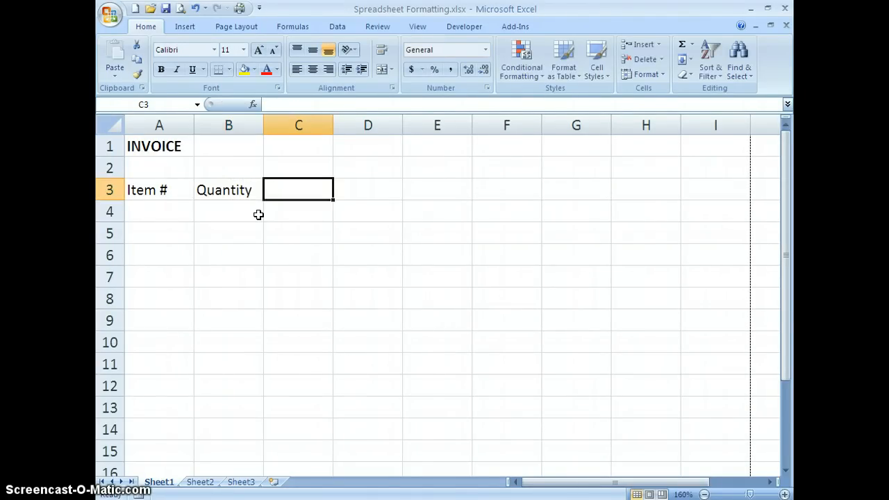
text(Unit)
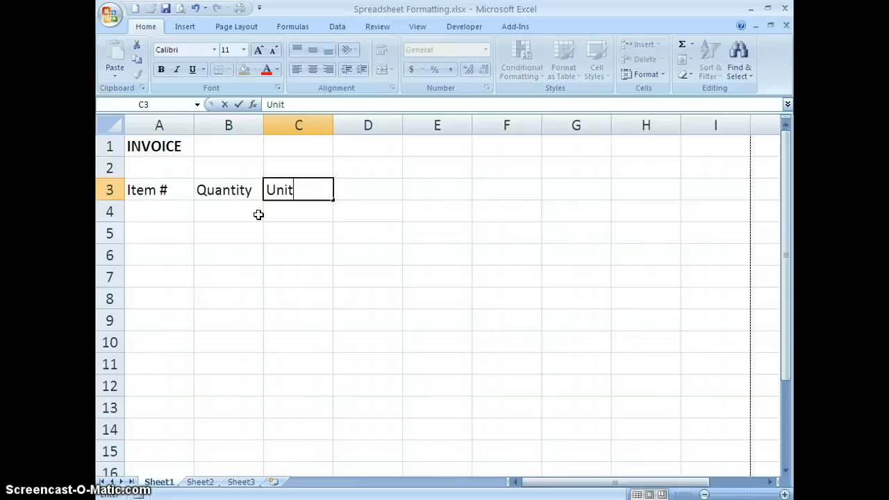
key(Tab)
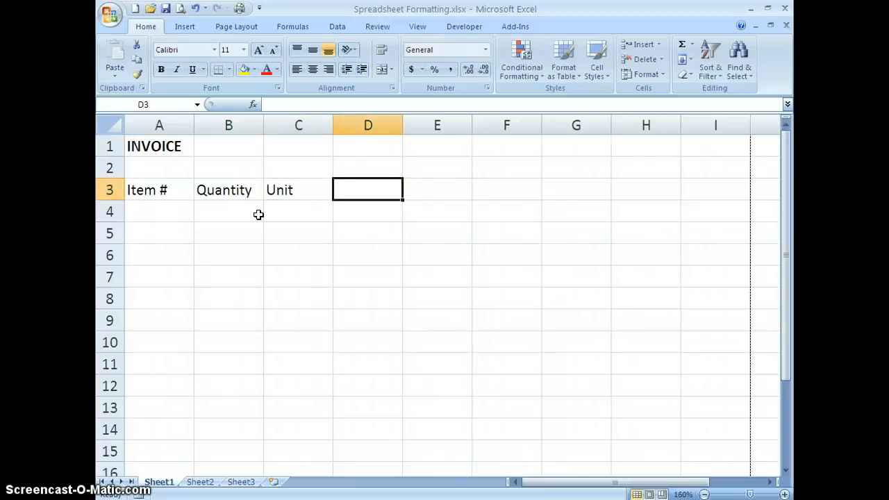
text(Description)
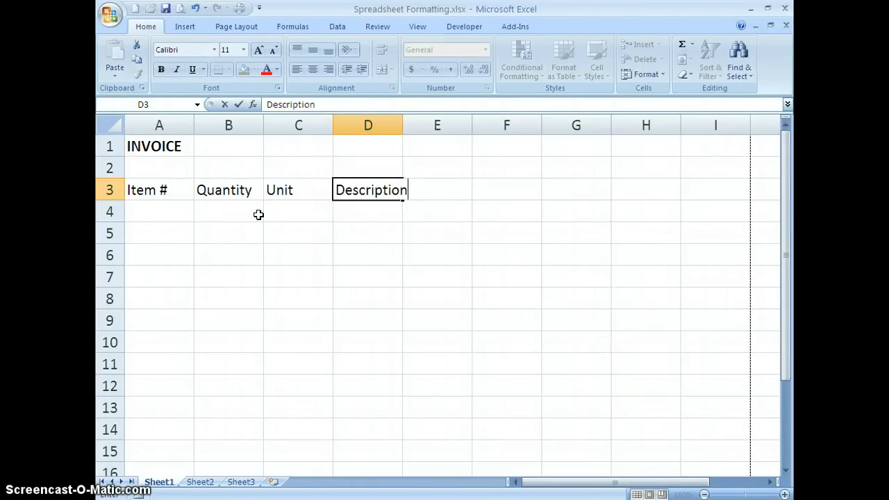
key(Tab)
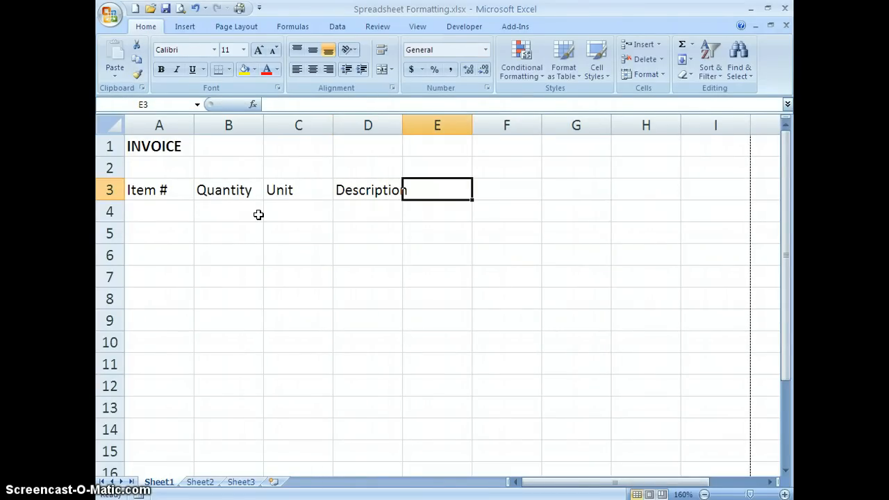
Add the headings Unit Price in cell E3 and Amount in cell F3.
key(Left)
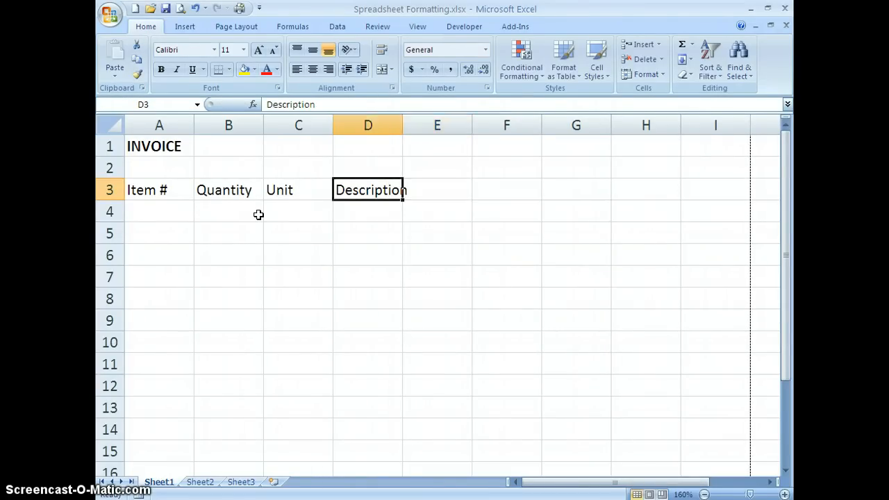
click(374, 223)
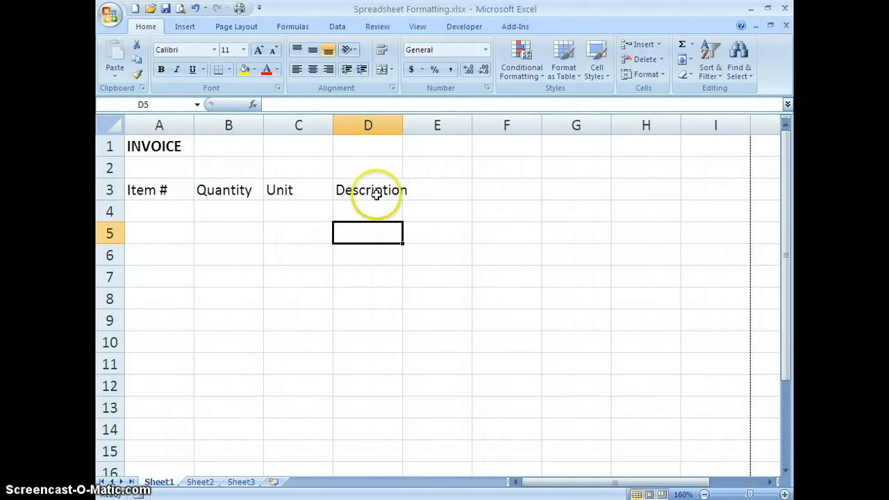
click(415, 189)
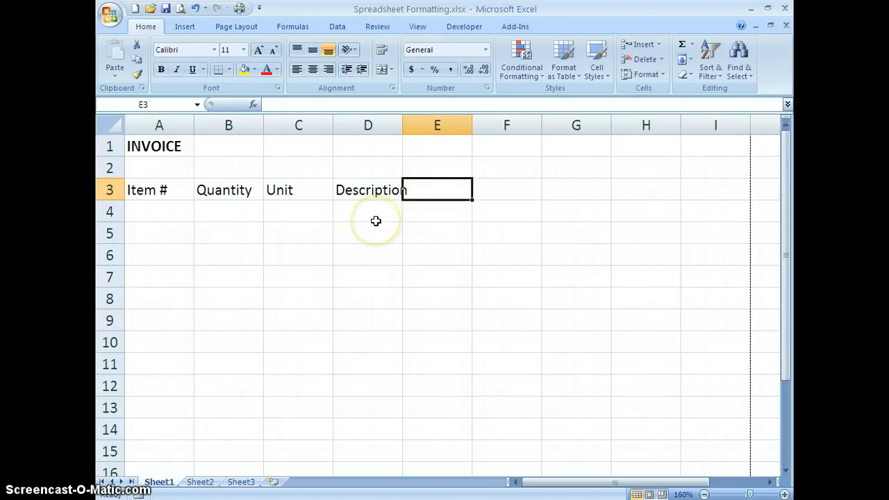
text(Unit Price)
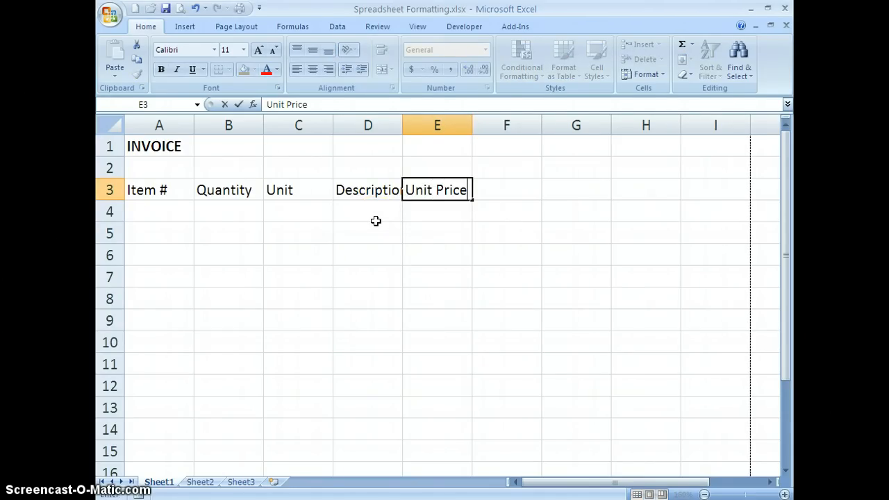
key(Tab)
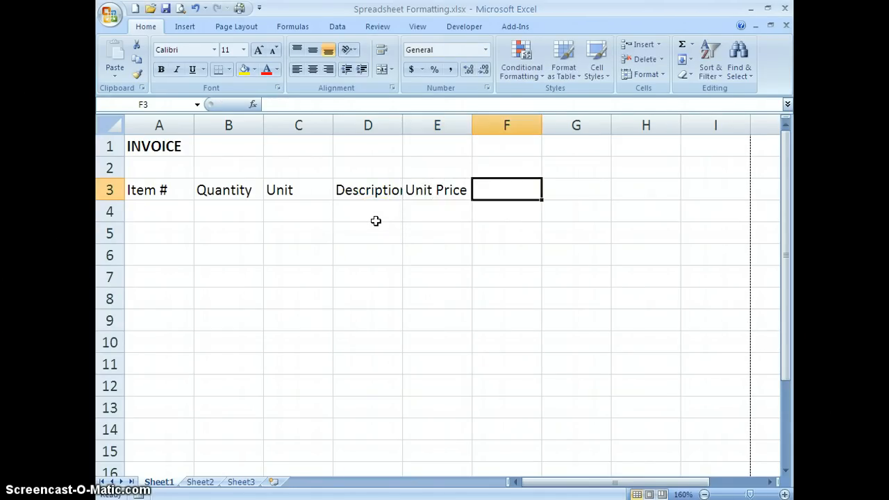
text(Amount)
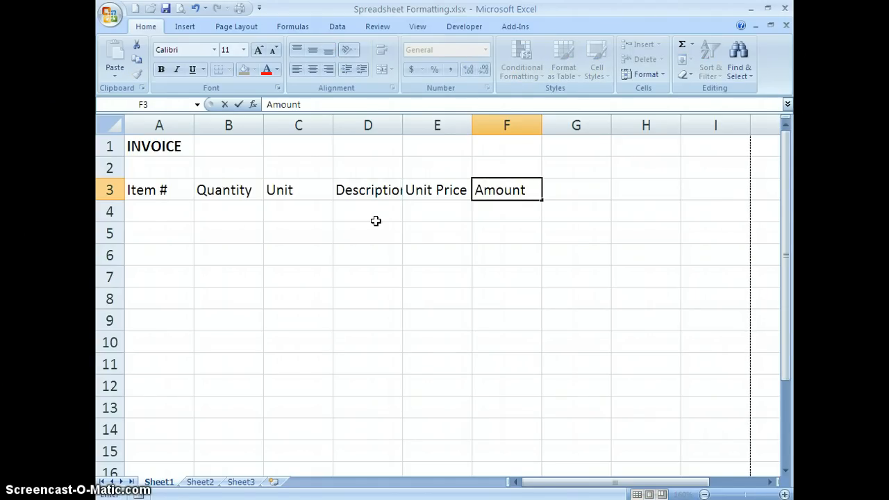
key(Return)
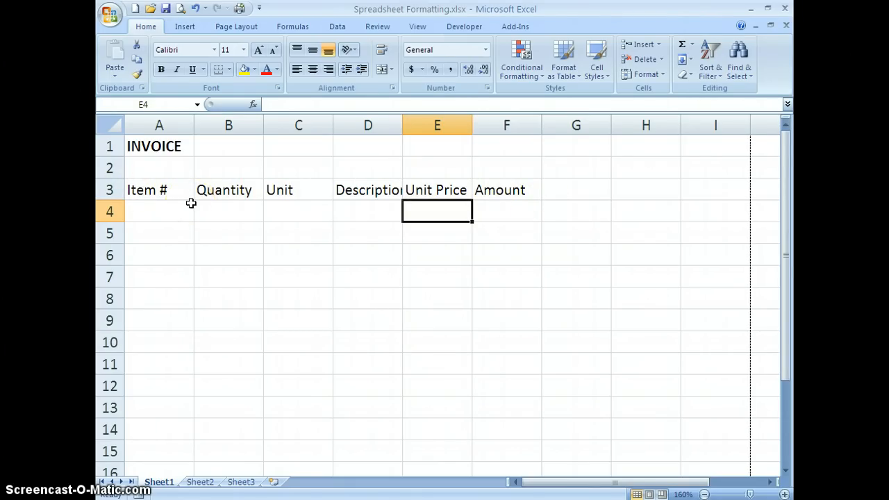
Make the column headings in A3:F3 bold.
click(138, 191)
drag(139, 190, 494, 193)
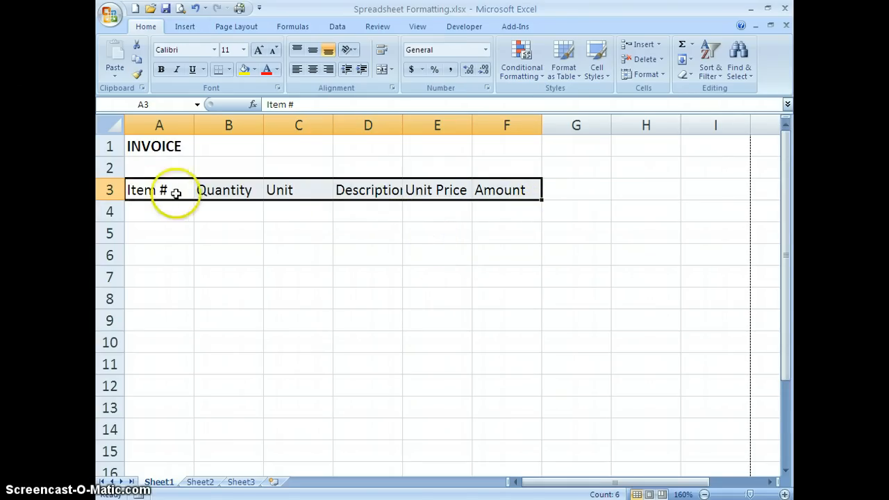
click(161, 70)
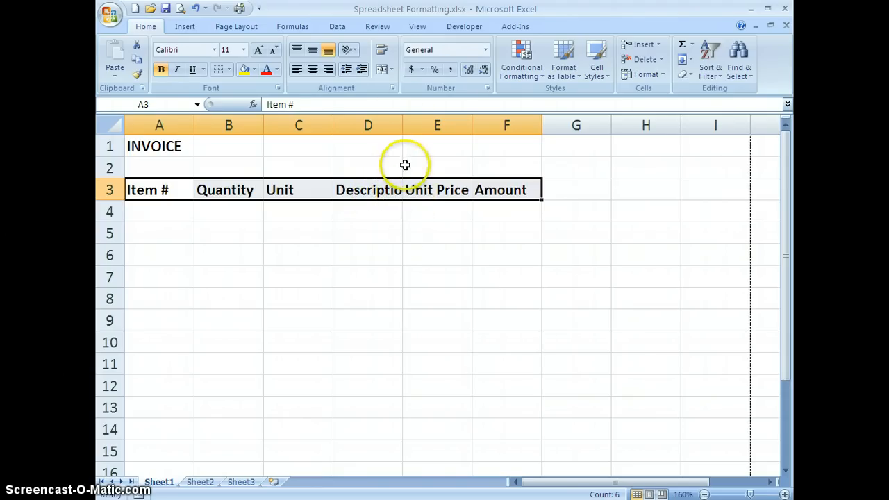
click(384, 231)
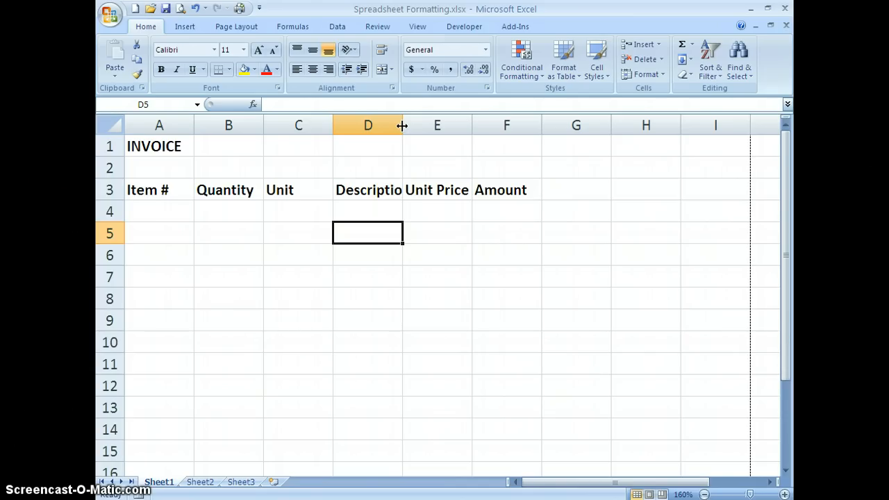
Widen column D and adjust its width to fit the full Description heading.
drag(402, 125, 402, 125)
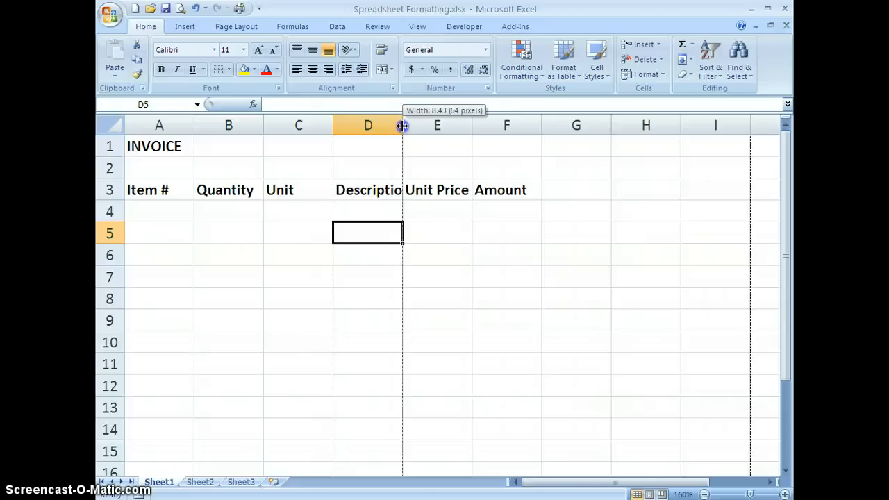
drag(402, 126, 424, 126)
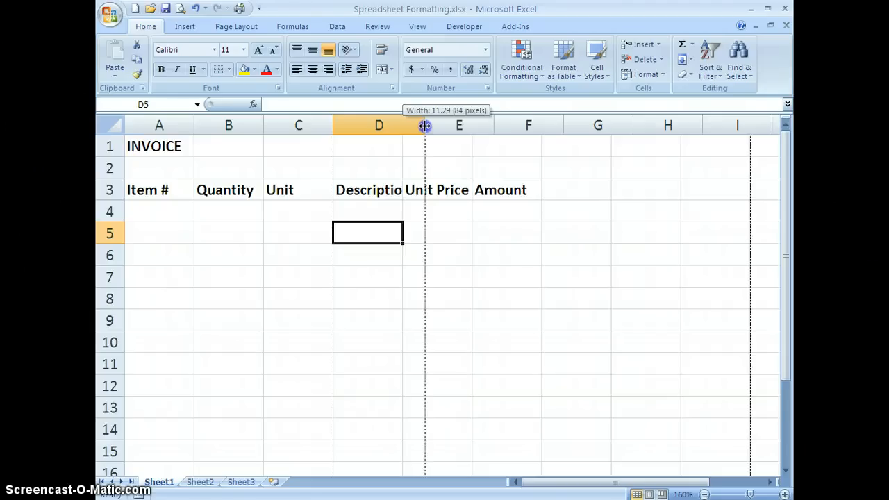
drag(425, 125, 424, 125)
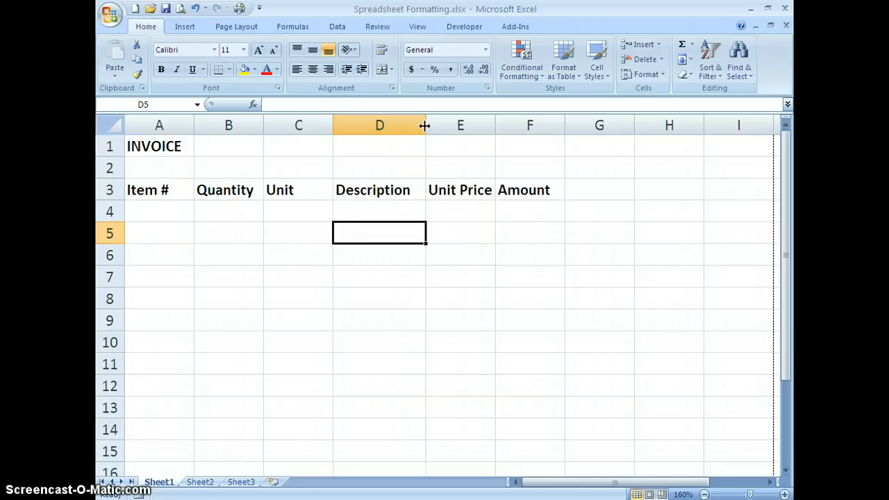
drag(424, 126, 425, 126)
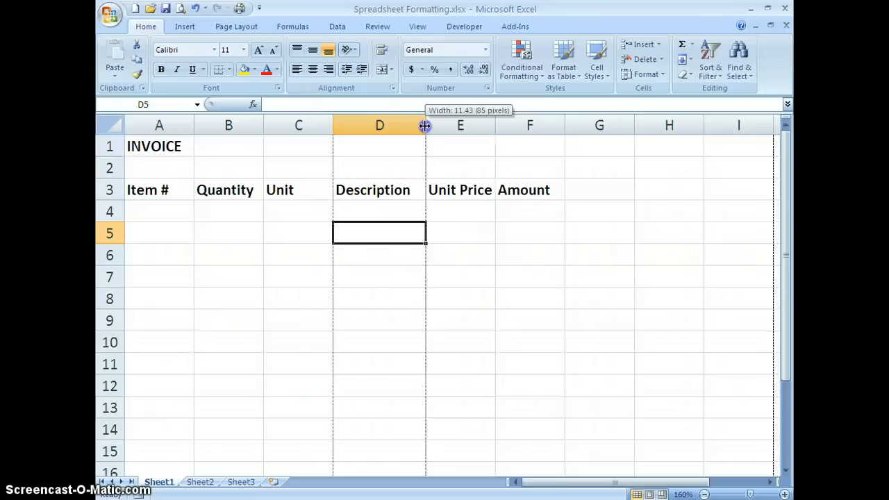
drag(425, 126, 419, 126)
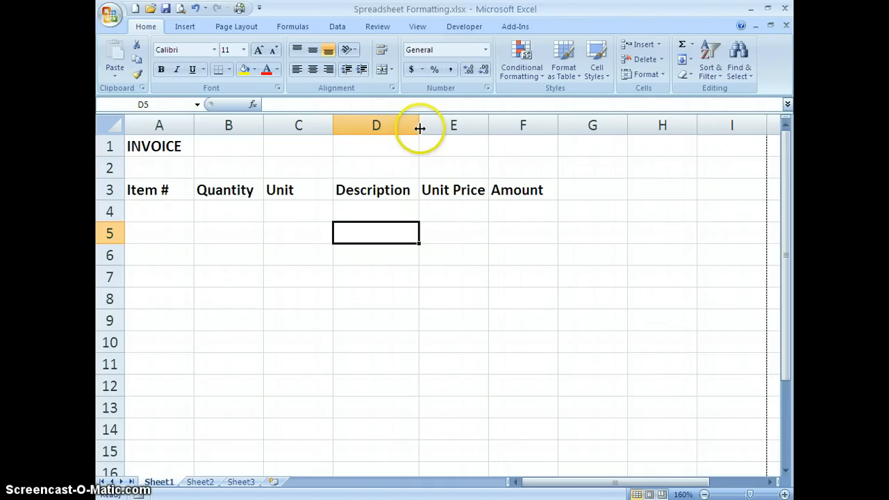
drag(419, 126, 419, 126)
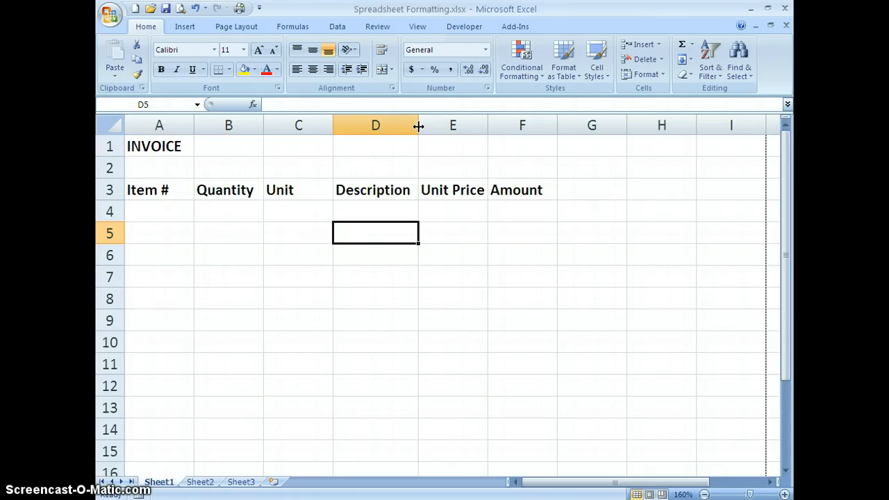
AutoFit the widths of columns A, B, C, E and F to their contents.
click(331, 128)
double_click(331, 127)
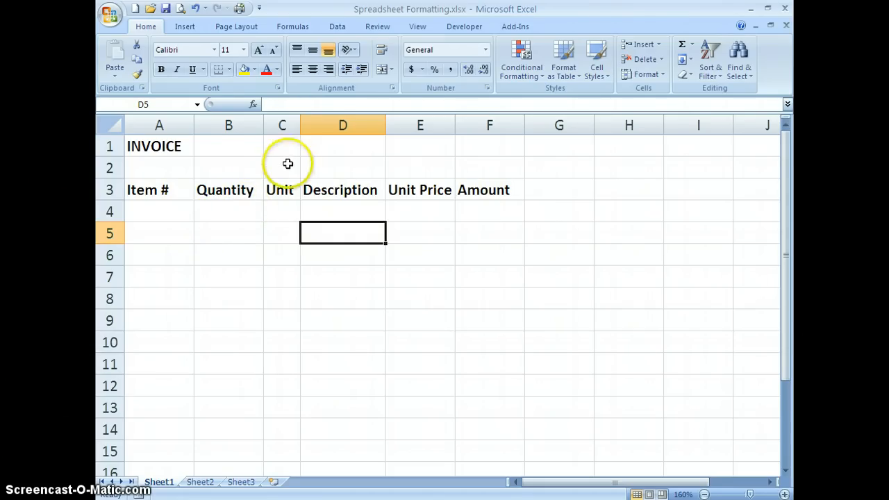
double_click(263, 126)
double_click(194, 131)
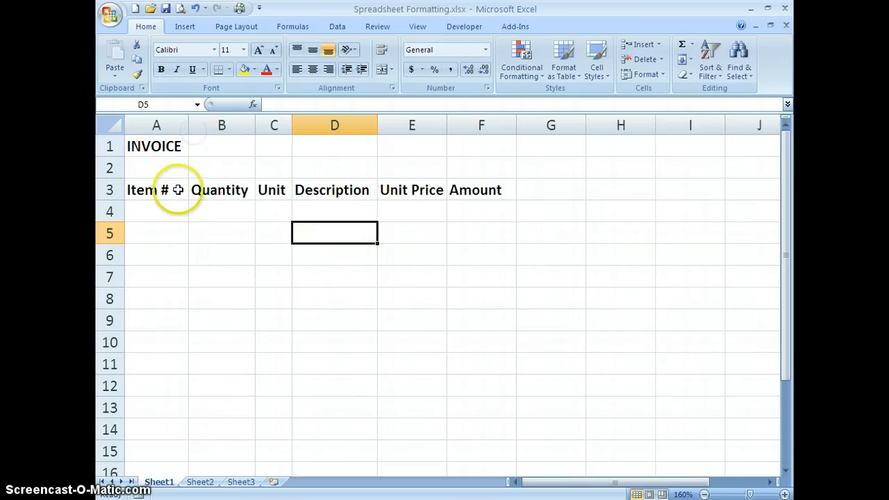
double_click(447, 129)
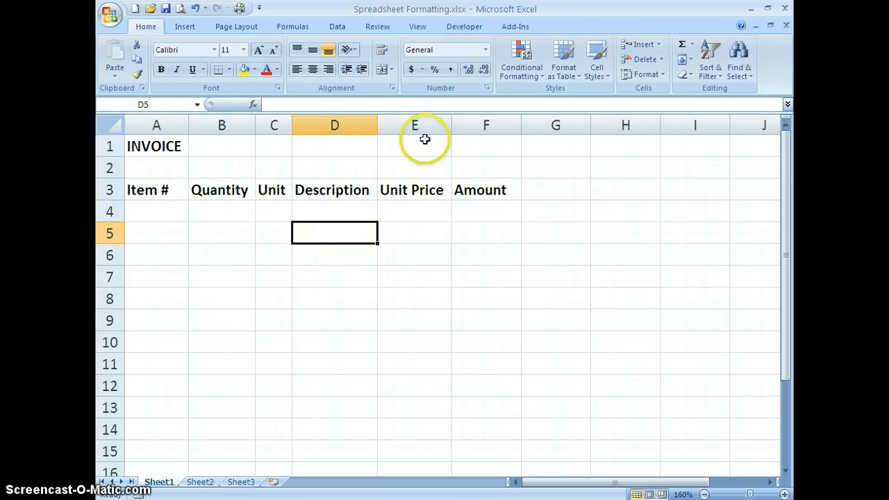
double_click(521, 126)
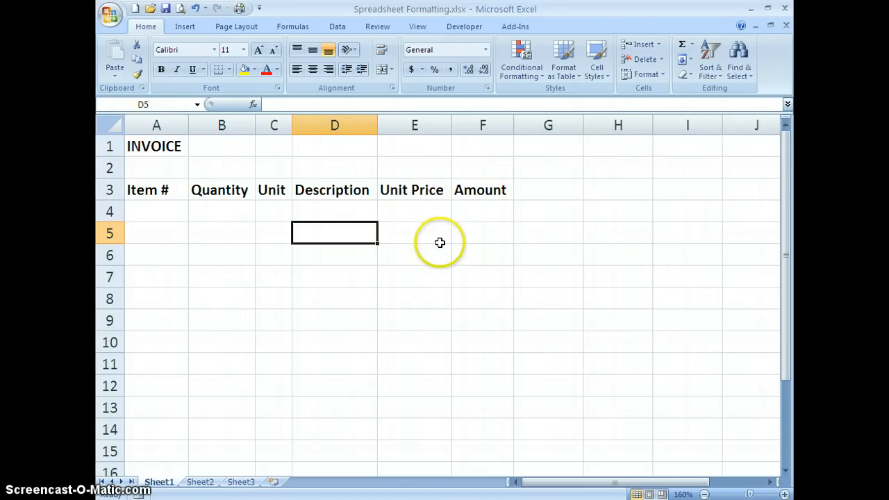
mouse_move(452, 125)
mouse_down()
mouse_move(469, 125)
mouse_move(451, 125)
mouse_up()
click(451, 127)
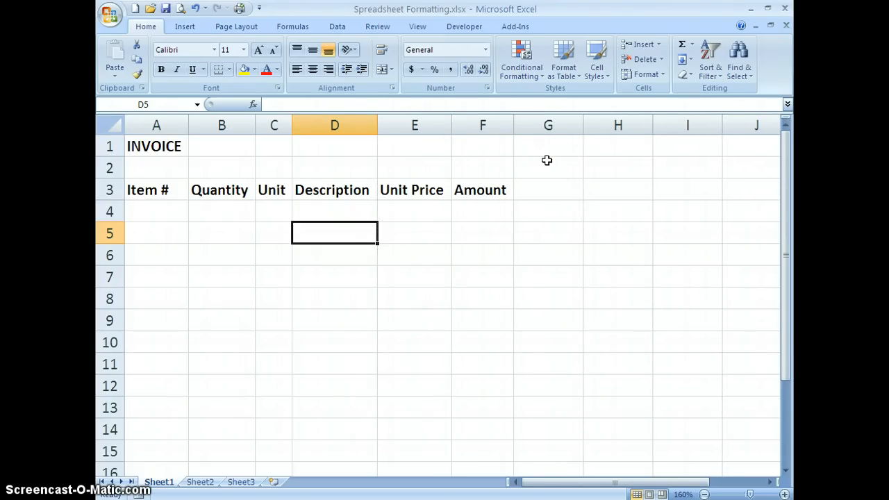